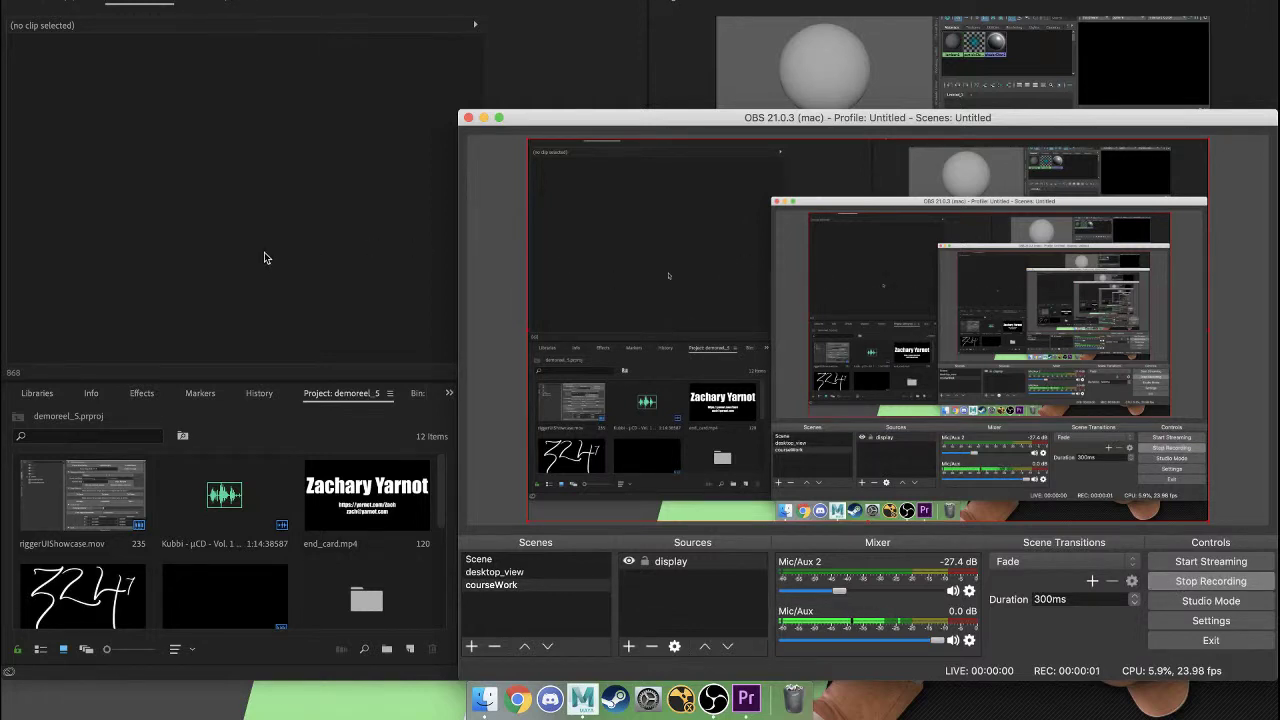
Bring Premiere in front of OBS and play demo_reel from its first frame.
{"action": "left_click", "coordinate": [393, 27]}
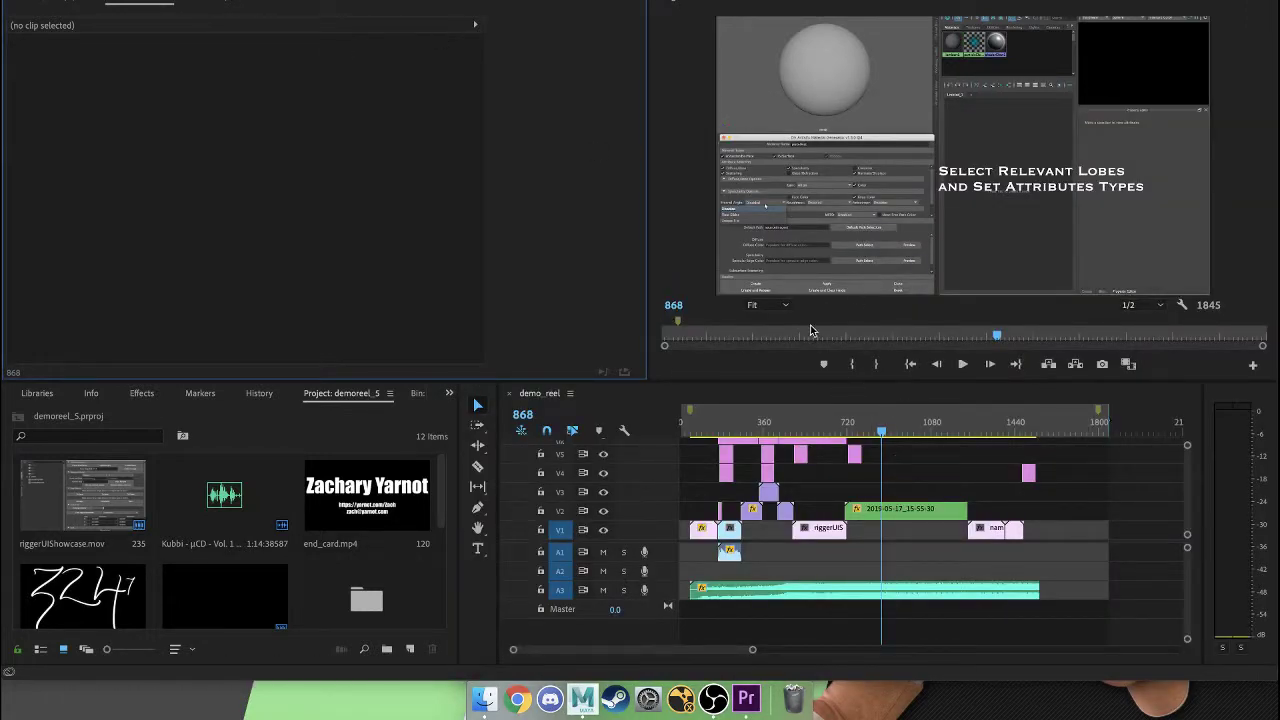
{"action": "mouse_move", "coordinate": [809, 327]}
{"action": "left_mouse_down"}
{"action": "mouse_move", "coordinate": [700, 338]}
{"action": "mouse_move", "coordinate": [652, 364]}
{"action": "left_mouse_up"}
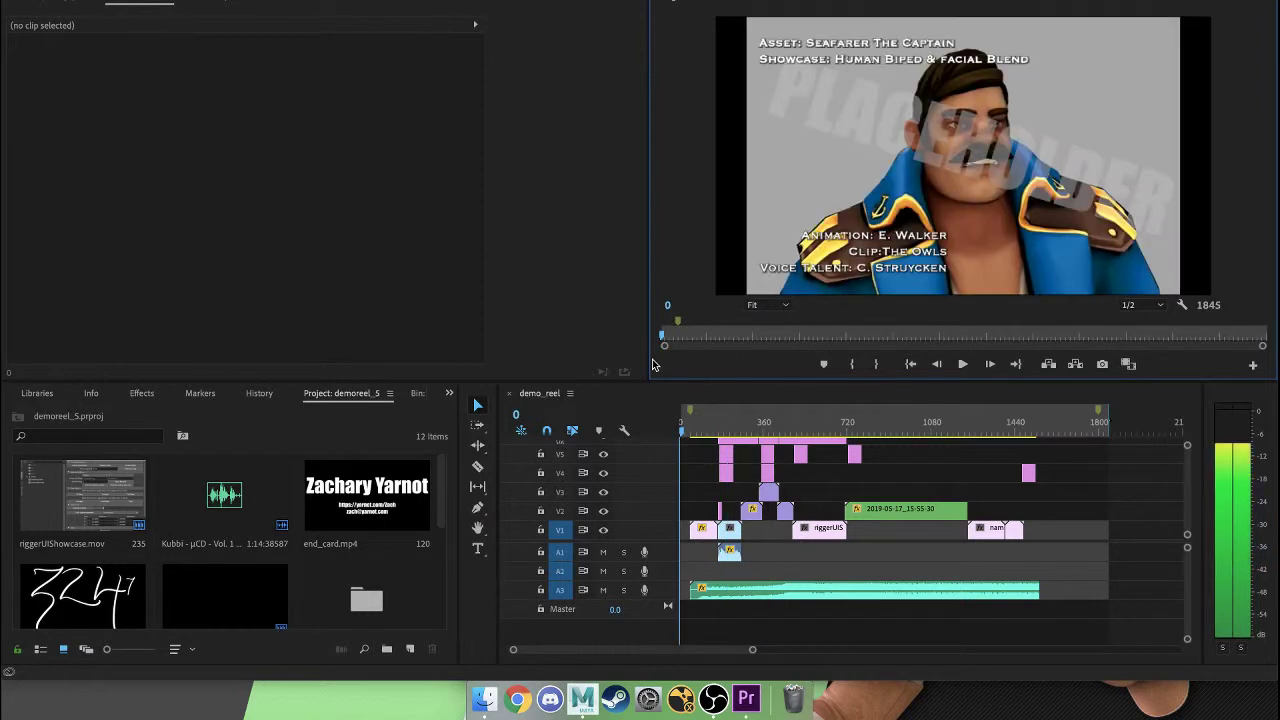
{"action": "key", "text": "space"}
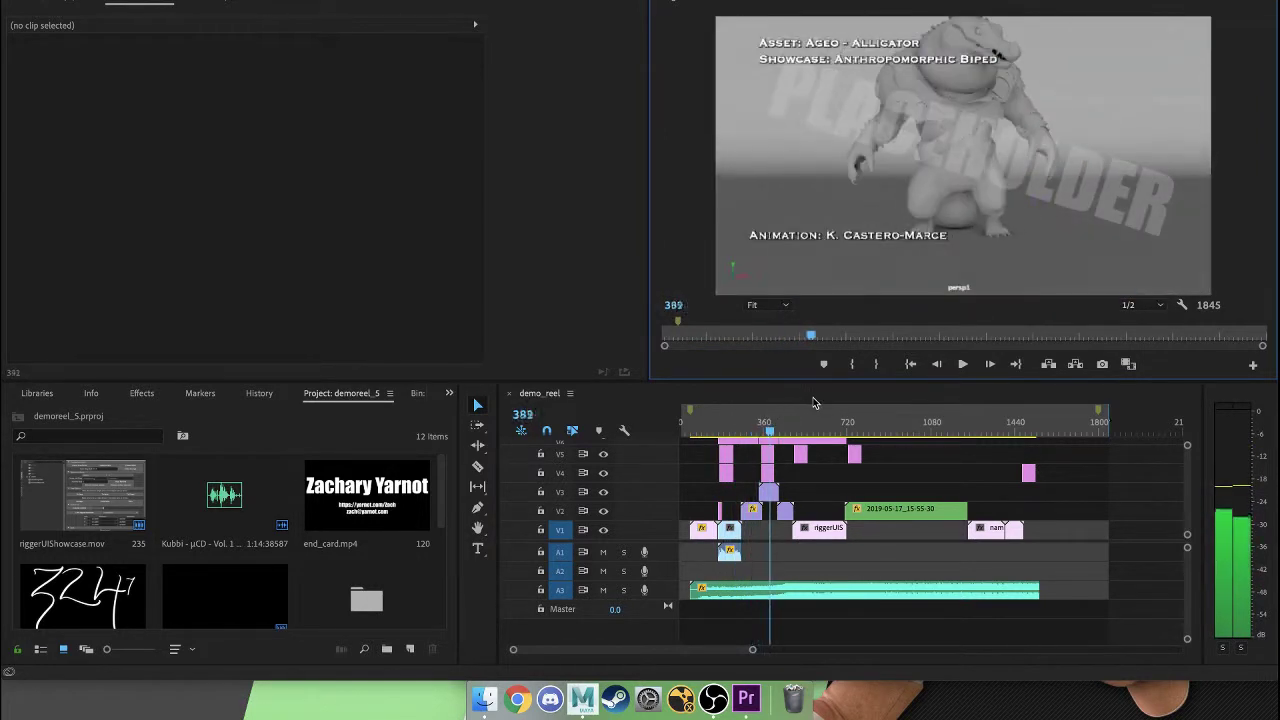
Rewatch the captain clip, resume on the rigged pirate, then skip to the material generator section.
{"action": "key", "text": "Up"}
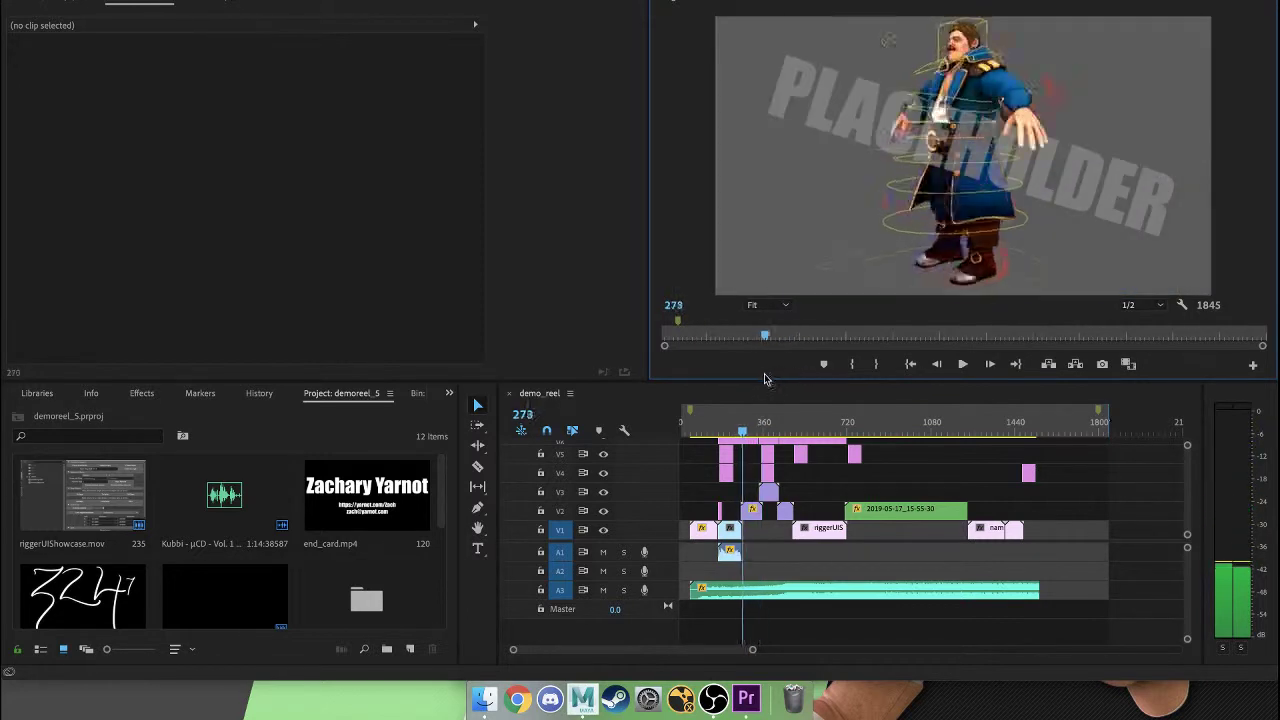
{"action": "key", "text": "l"}
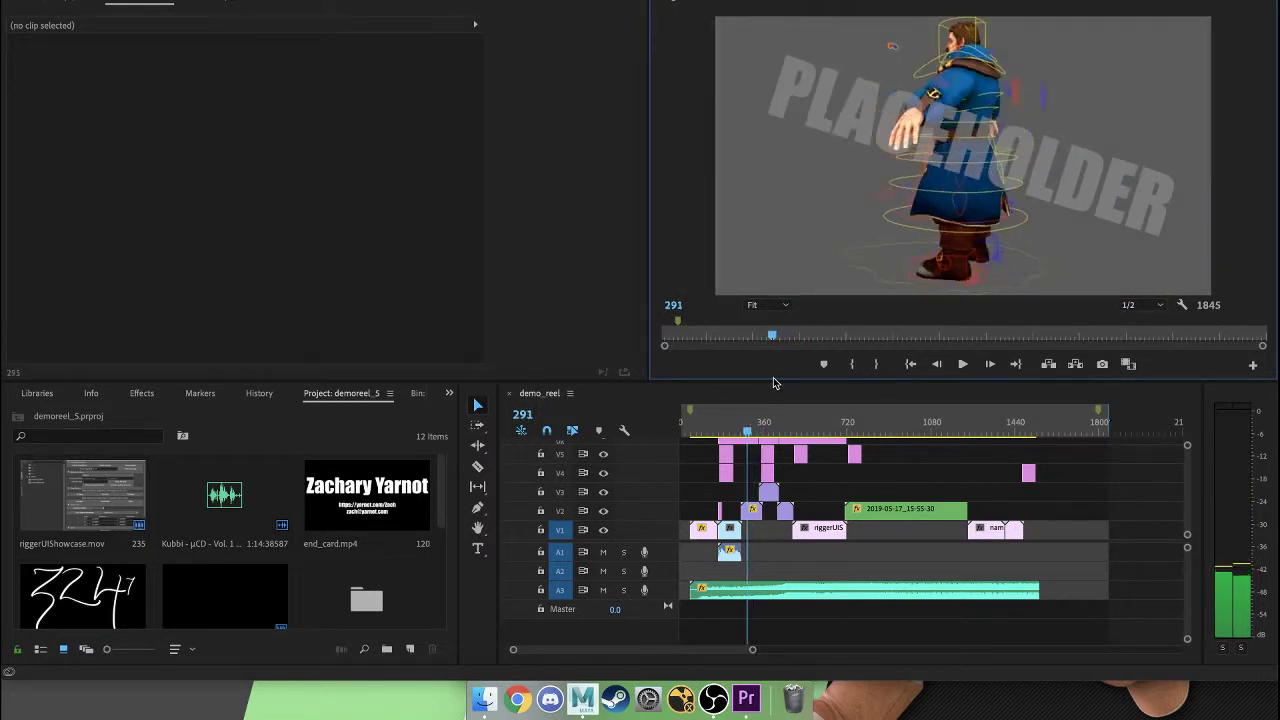
{"action": "mouse_move", "coordinate": [773, 383]}
{"action": "left_mouse_down"}
{"action": "mouse_move", "coordinate": [957, 403]}
{"action": "mouse_move", "coordinate": [1040, 345]}
{"action": "mouse_move", "coordinate": [790, 366]}
{"action": "mouse_move", "coordinate": [872, 387]}
{"action": "mouse_move", "coordinate": [710, 430]}
{"action": "mouse_move", "coordinate": [850, 432]}
{"action": "mouse_move", "coordinate": [725, 455]}
{"action": "mouse_move", "coordinate": [811, 459]}
{"action": "left_mouse_up"}
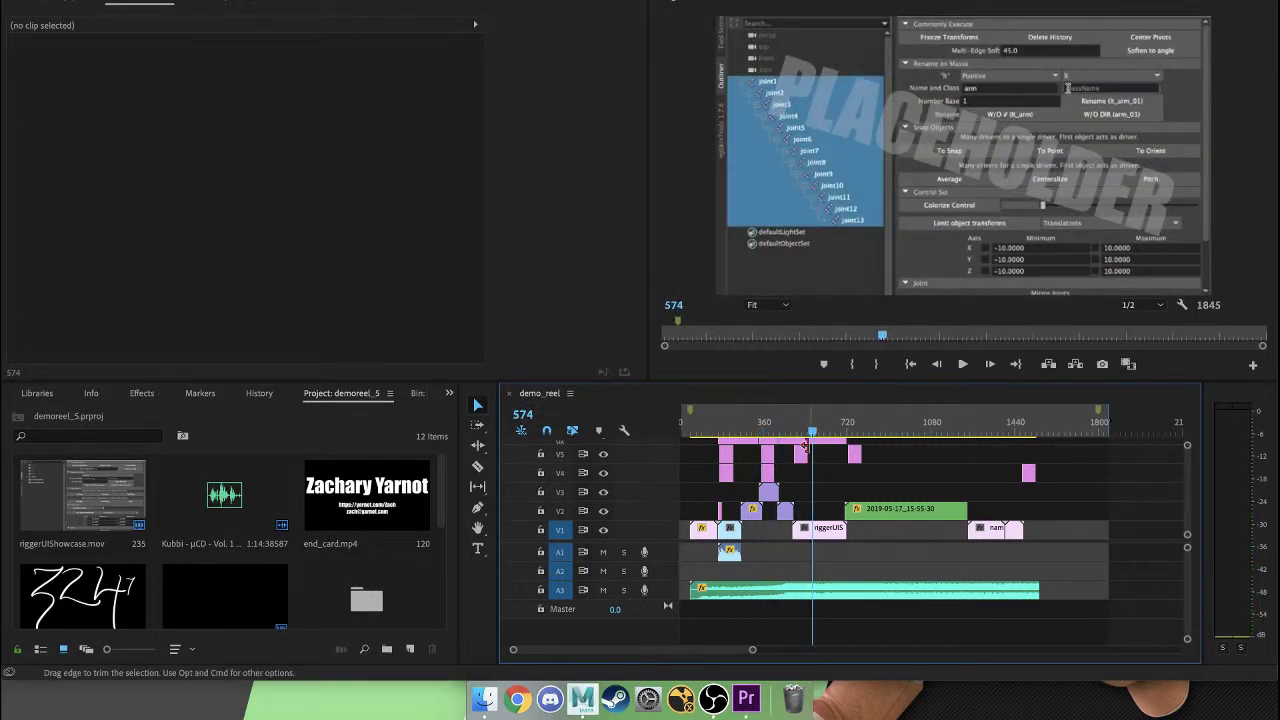
Scrub demo_reel through the rigging tool footage from frame 594, bringing up the PLACEHOLDER graphic's settings.
{"action": "left_click", "coordinate": [819, 431]}
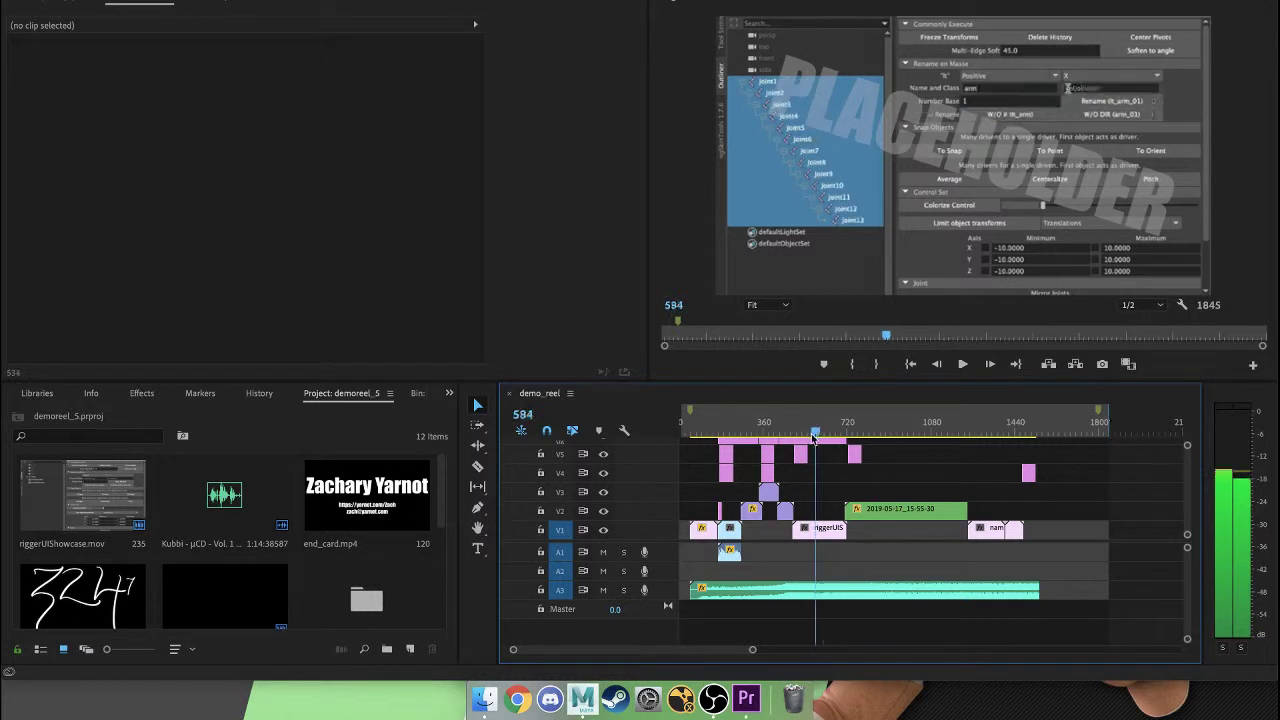
{"action": "mouse_move", "coordinate": [815, 437]}
{"action": "left_mouse_down"}
{"action": "mouse_move", "coordinate": [708, 444]}
{"action": "mouse_move", "coordinate": [872, 442]}
{"action": "mouse_move", "coordinate": [738, 458]}
{"action": "mouse_move", "coordinate": [829, 460]}
{"action": "mouse_move", "coordinate": [866, 484]}
{"action": "mouse_move", "coordinate": [855, 485]}
{"action": "mouse_move", "coordinate": [972, 472]}
{"action": "mouse_move", "coordinate": [813, 489]}
{"action": "mouse_move", "coordinate": [832, 489]}
{"action": "left_mouse_up"}
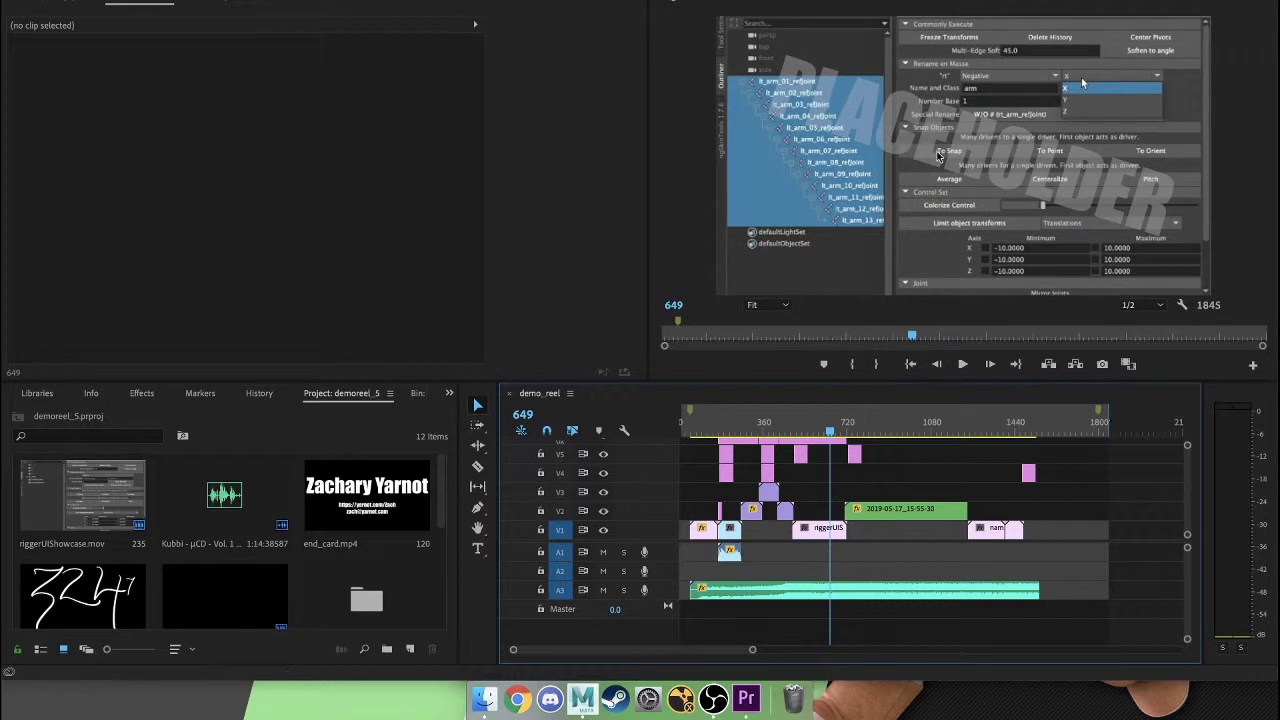
{"action": "mouse_move", "coordinate": [830, 437]}
{"action": "left_mouse_down"}
{"action": "mouse_move", "coordinate": [812, 437]}
{"action": "mouse_move", "coordinate": [858, 437]}
{"action": "left_mouse_up"}
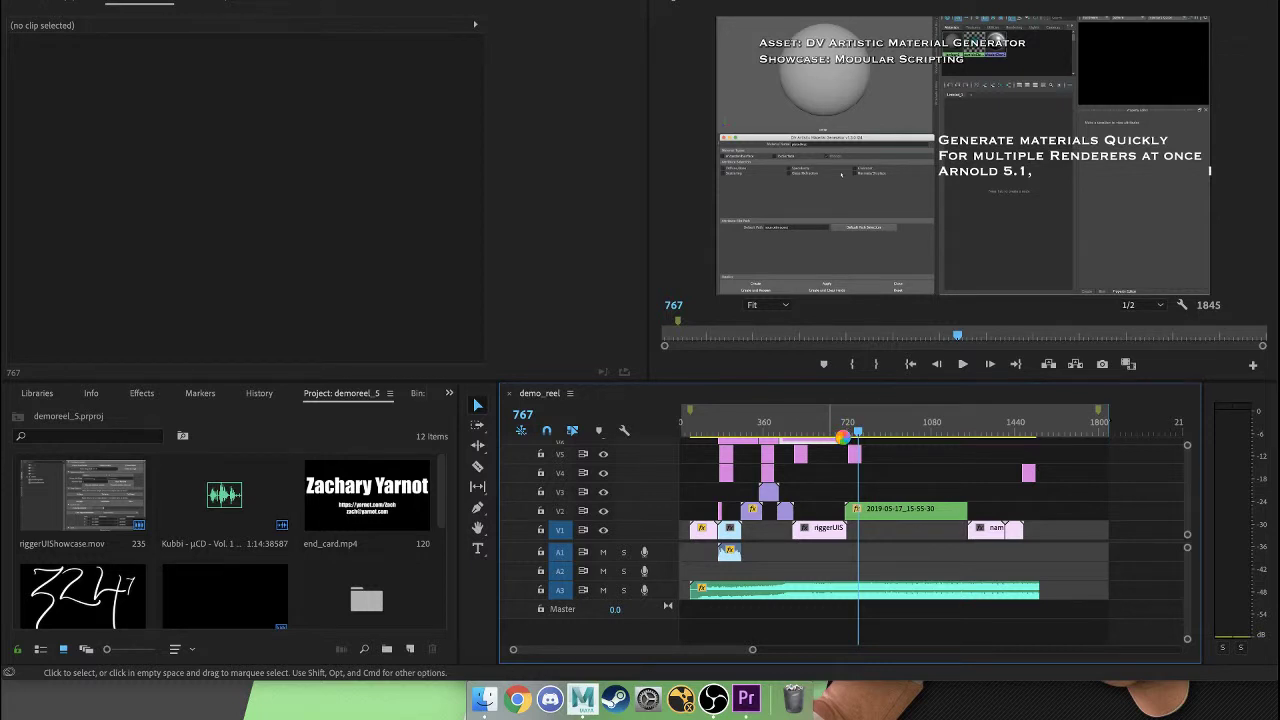
{"action": "mouse_move", "coordinate": [858, 432]}
{"action": "left_mouse_down"}
{"action": "mouse_move", "coordinate": [925, 450]}
{"action": "mouse_move", "coordinate": [790, 470]}
{"action": "mouse_move", "coordinate": [827, 487]}
{"action": "left_mouse_up"}
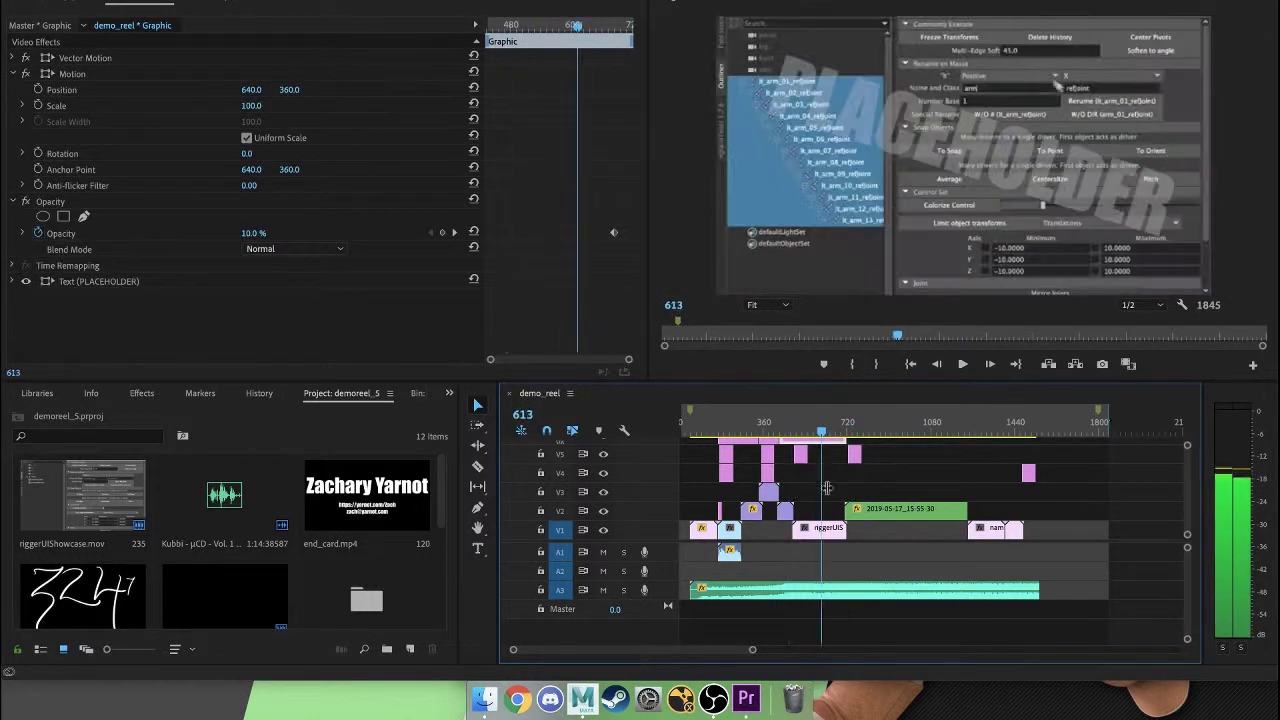
Scrub the rigging footage through frames 584, 707, 711 and 709, then skip ahead to frame 854.
{"action": "mouse_move", "coordinate": [889, 337]}
{"action": "left_mouse_down"}
{"action": "mouse_move", "coordinate": [820, 345]}
{"action": "mouse_move", "coordinate": [887, 375]}
{"action": "mouse_move", "coordinate": [866, 355]}
{"action": "mouse_move", "coordinate": [881, 325]}
{"action": "left_mouse_up"}
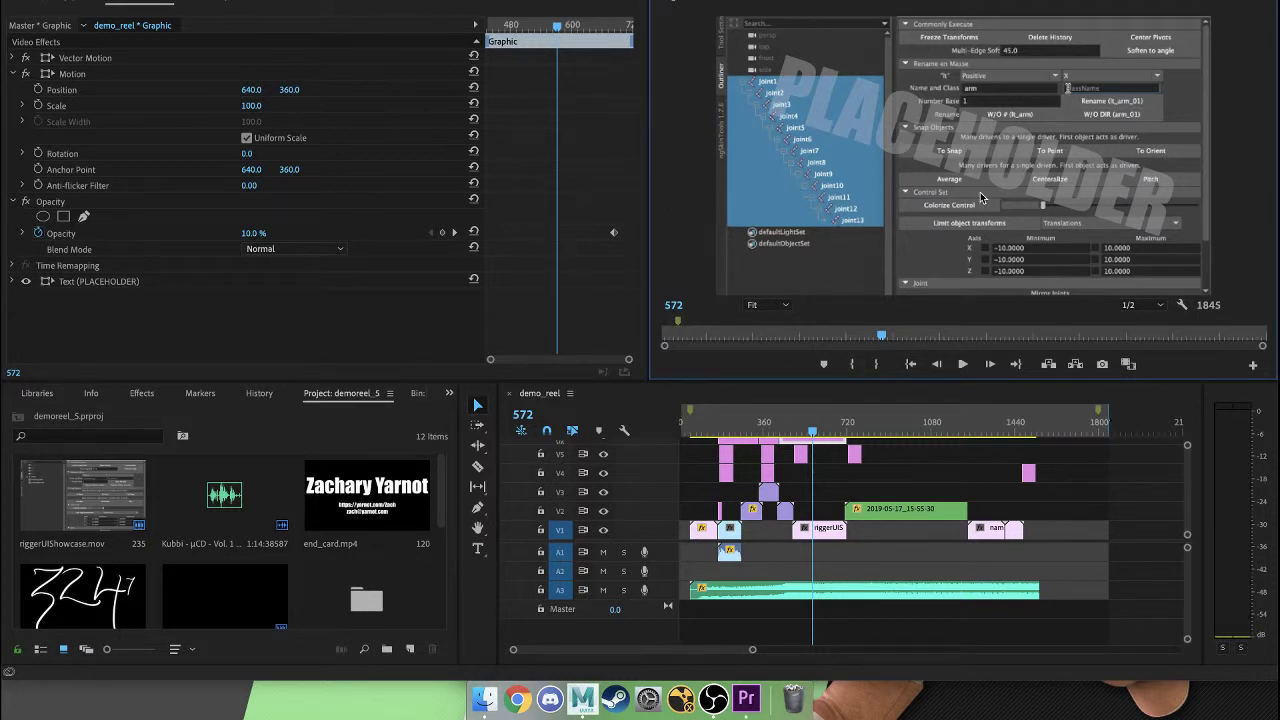
{"action": "left_click_drag", "start_coordinate": [887, 333], "coordinate": [940, 345]}
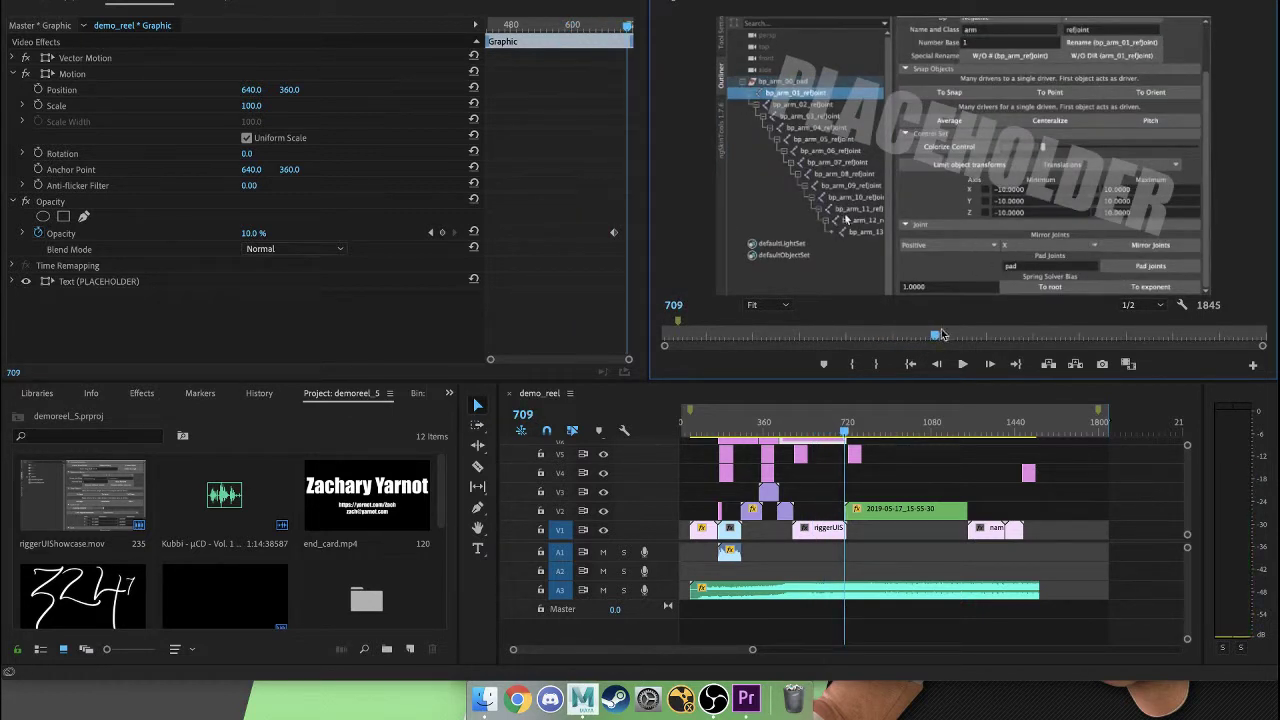
{"action": "left_click_drag", "start_coordinate": [940, 334], "coordinate": [938, 334]}
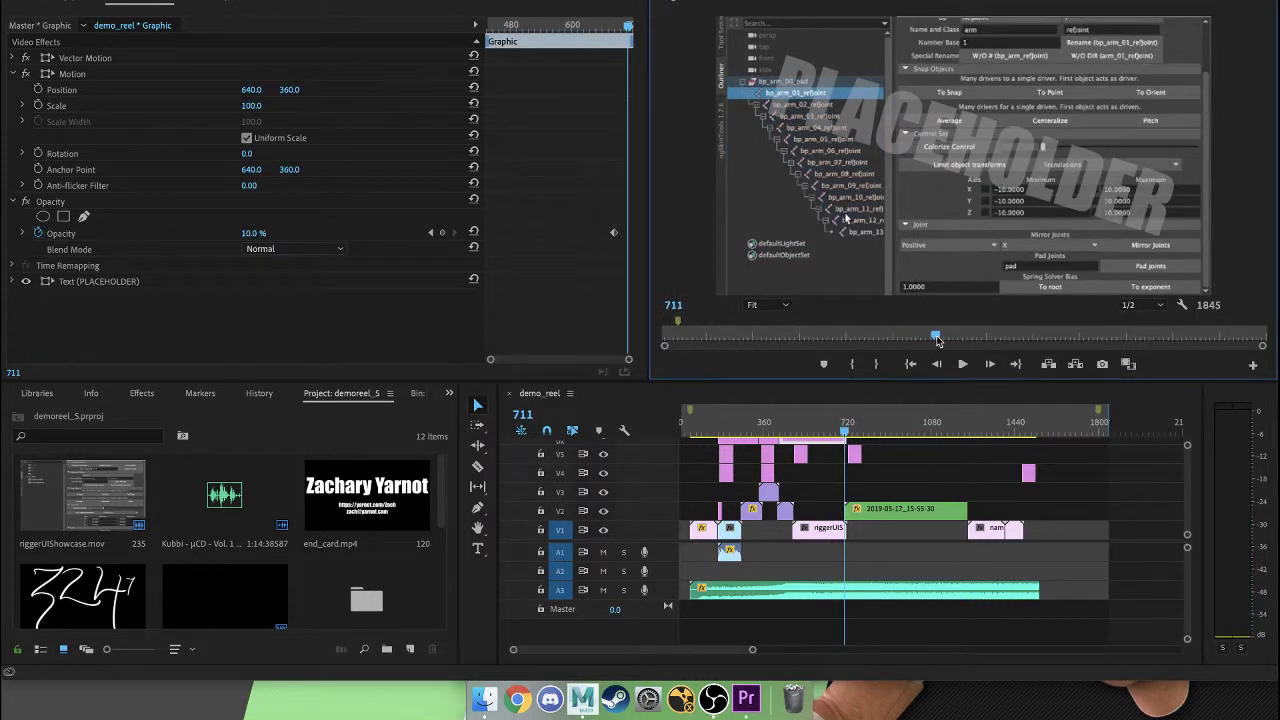
{"action": "left_click_drag", "start_coordinate": [938, 341], "coordinate": [935, 340]}
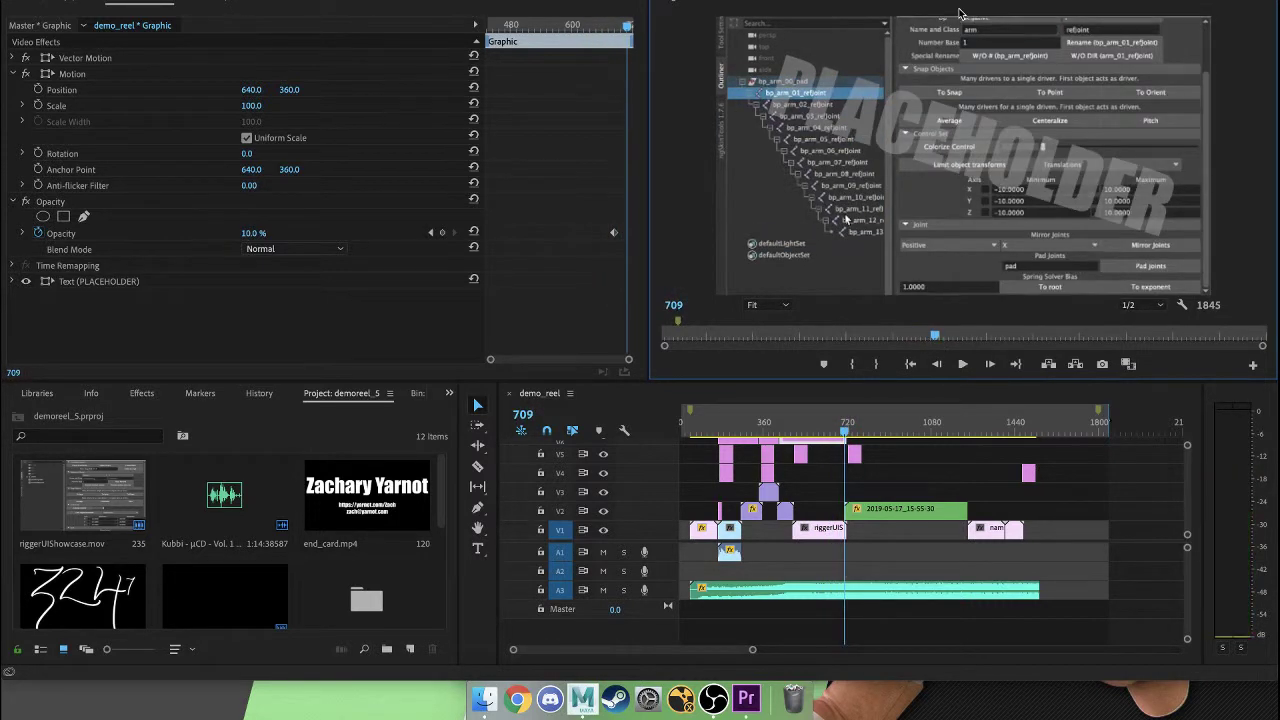
{"action": "mouse_move", "coordinate": [914, 336]}
{"action": "left_mouse_down"}
{"action": "mouse_move", "coordinate": [1037, 317]}
{"action": "mouse_move", "coordinate": [983, 331]}
{"action": "mouse_move", "coordinate": [743, 333]}
{"action": "mouse_move", "coordinate": [837, 298]}
{"action": "mouse_move", "coordinate": [808, 297]}
{"action": "left_mouse_up"}
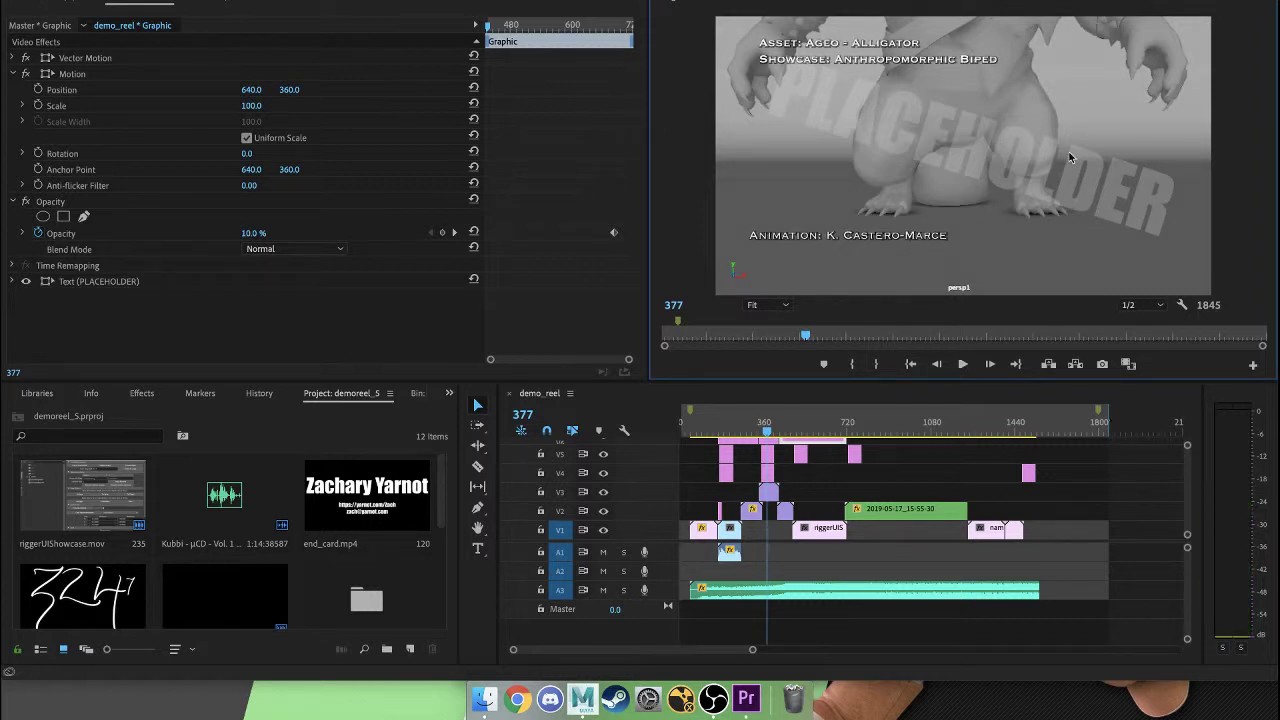
Step the alligator shot back and forth between frames 418 and 441.
{"action": "left_click_drag", "start_coordinate": [806, 342], "coordinate": [821, 338]}
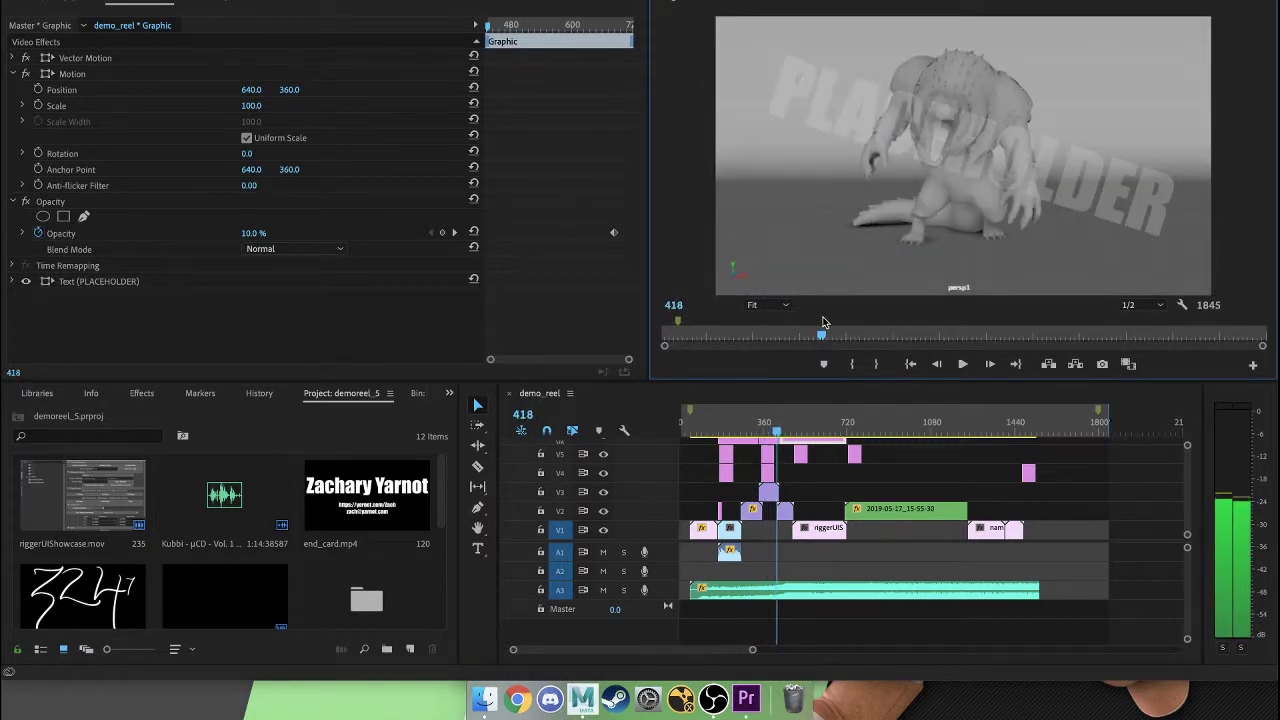
{"action": "key", "text": "Left"}
{"action": "key", "text": "Left"}
{"action": "key", "text": "Left"}
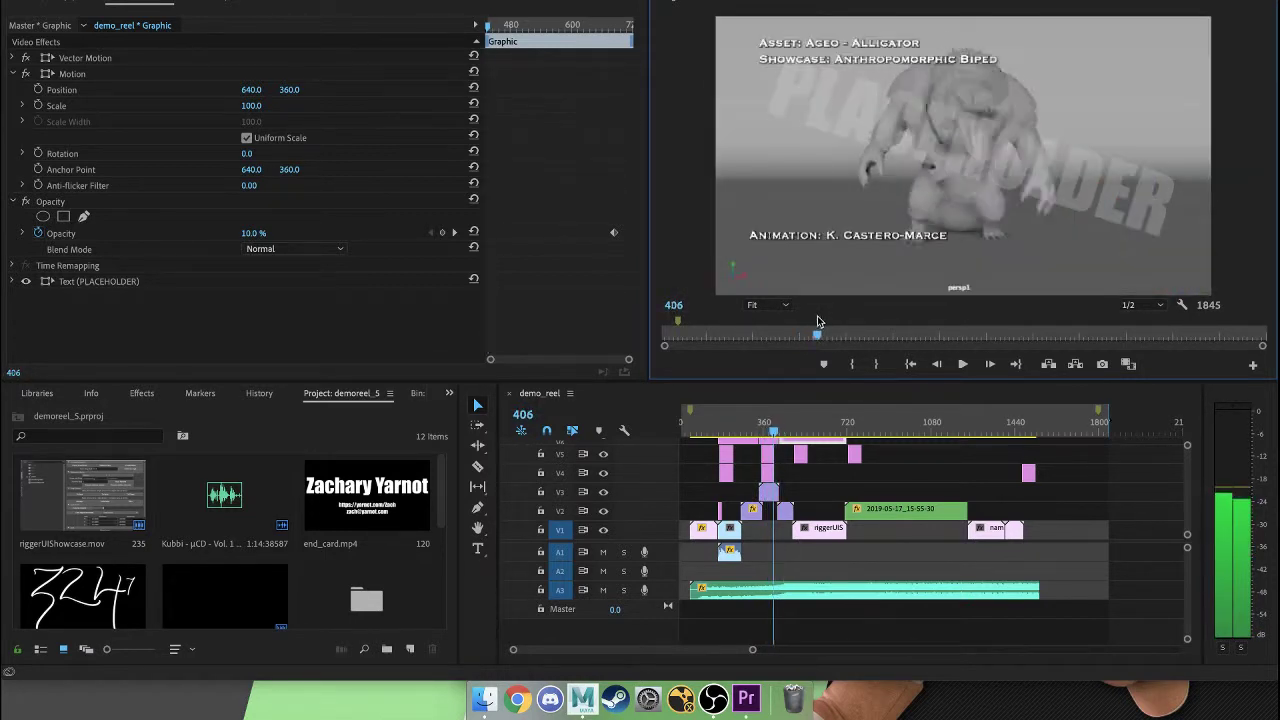
{"action": "key", "text": "Right"}
{"action": "key", "text": "Right"}
{"action": "key", "text": "Right"}
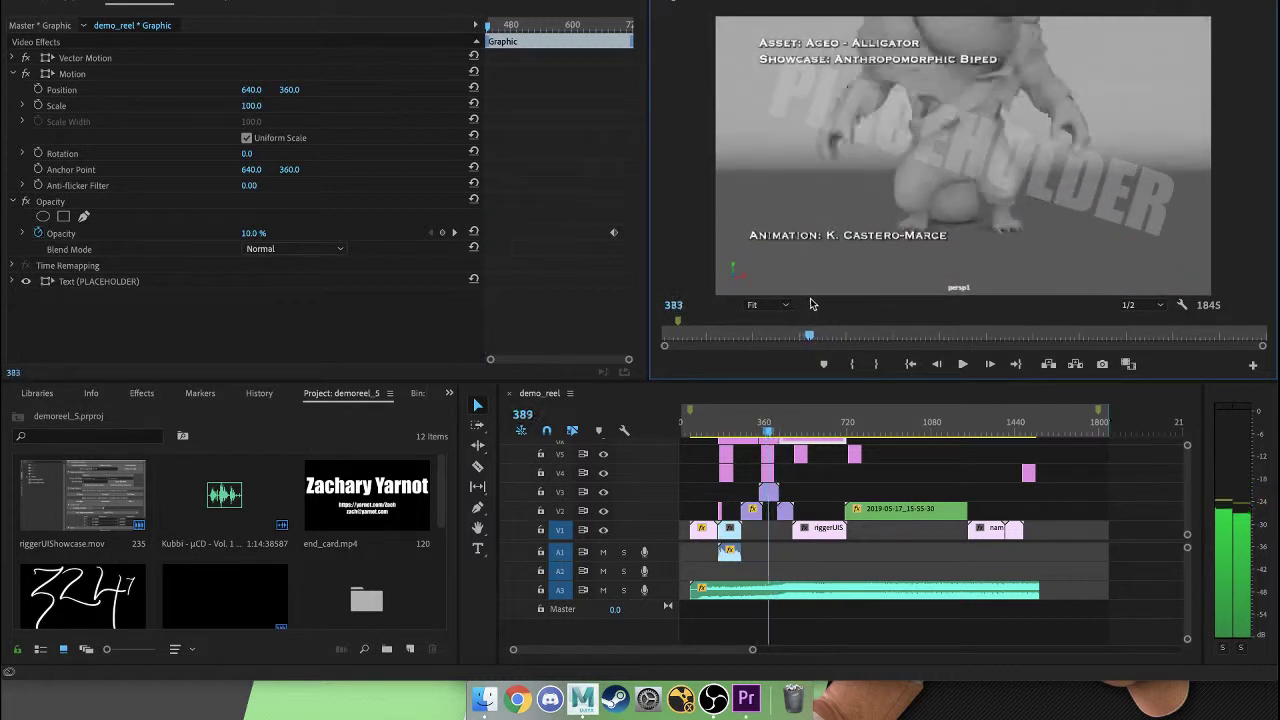
{"action": "key", "text": "Right"}
{"action": "key", "text": "Right"}
{"action": "key", "text": "Right"}
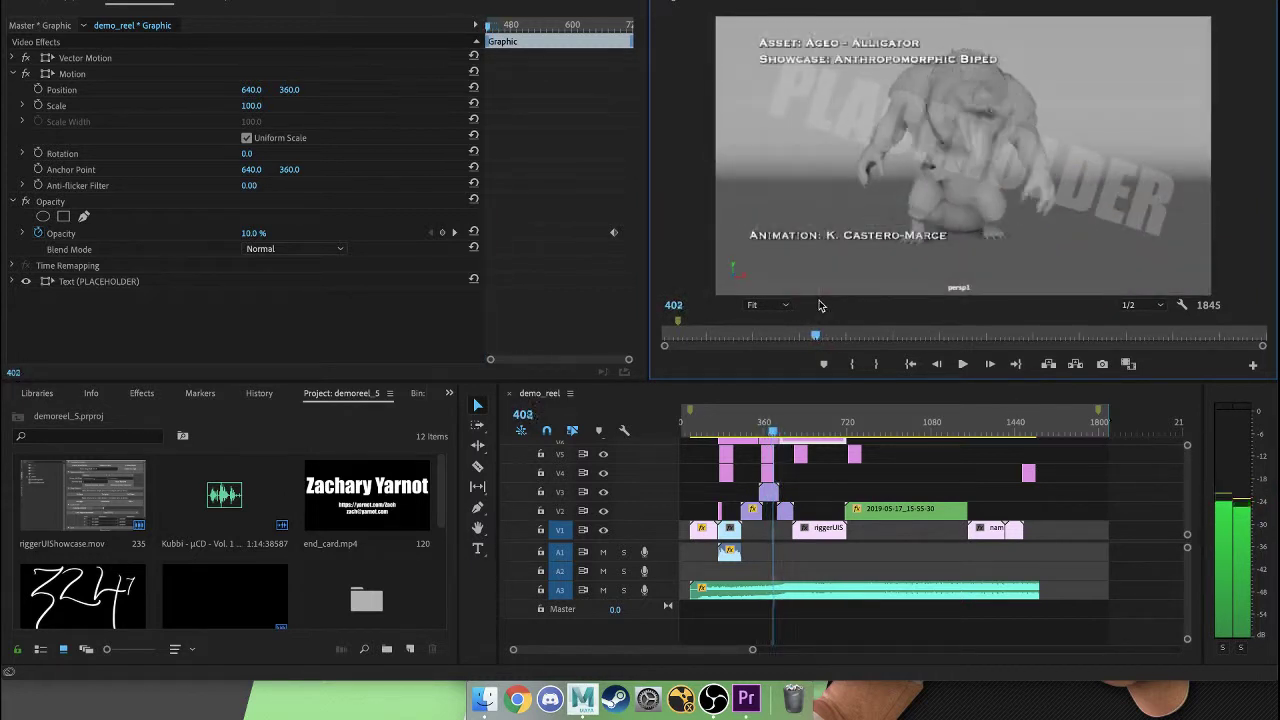
{"action": "key", "text": "Left"}
{"action": "key", "text": "Left"}
{"action": "key", "text": "Left"}
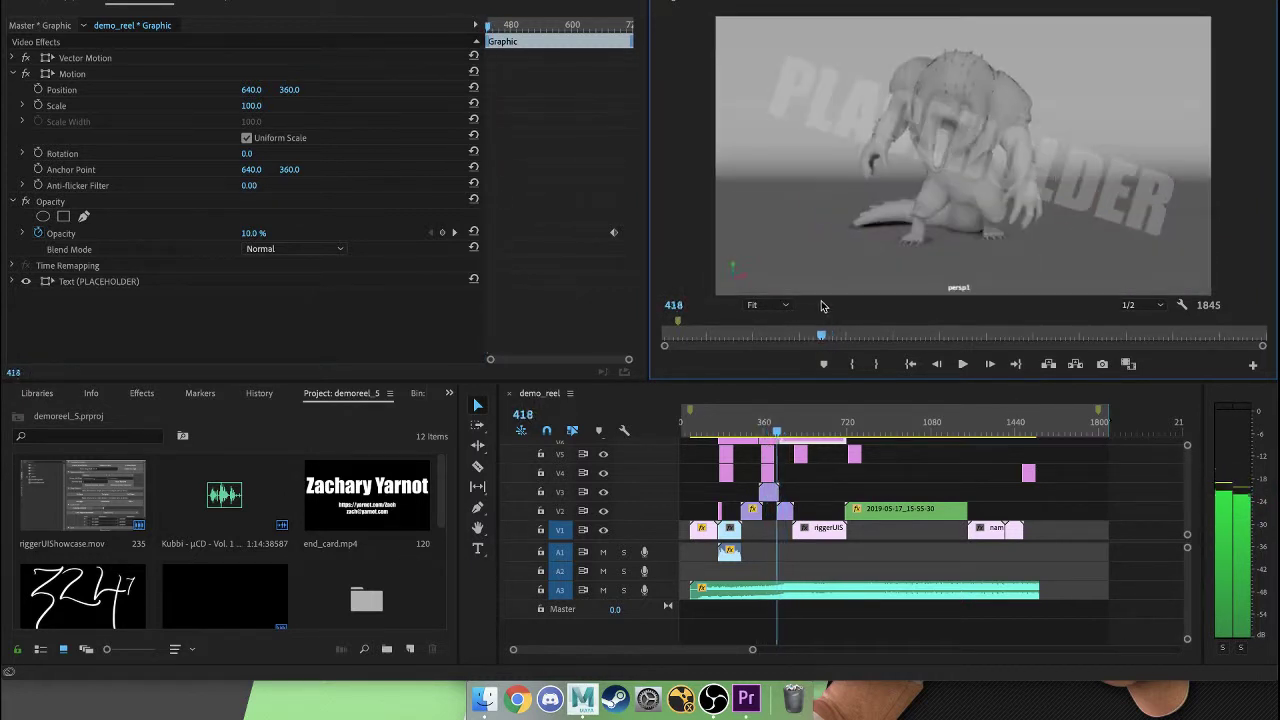
Rewind the alligator shot through frames 404 and 389 toward its start.
{"action": "left_click_drag", "start_coordinate": [824, 306], "coordinate": [789, 305]}
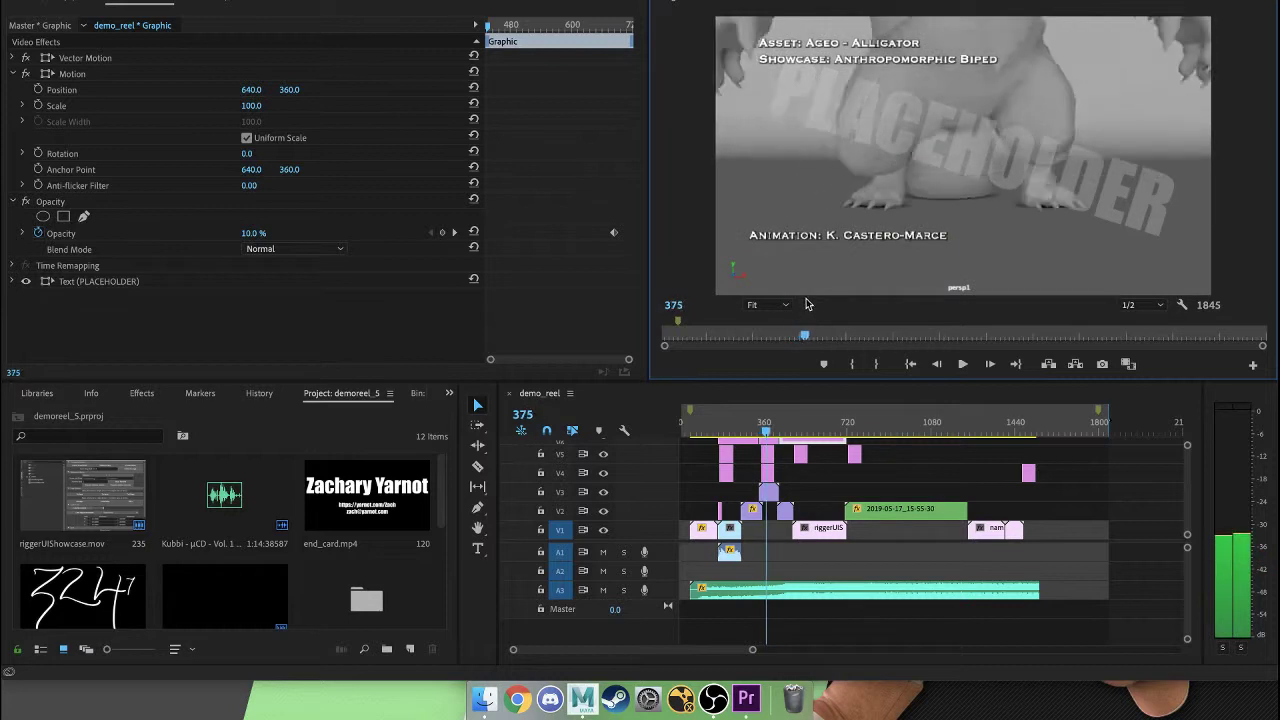
{"action": "left_click_drag", "start_coordinate": [817, 302], "coordinate": [821, 310]}
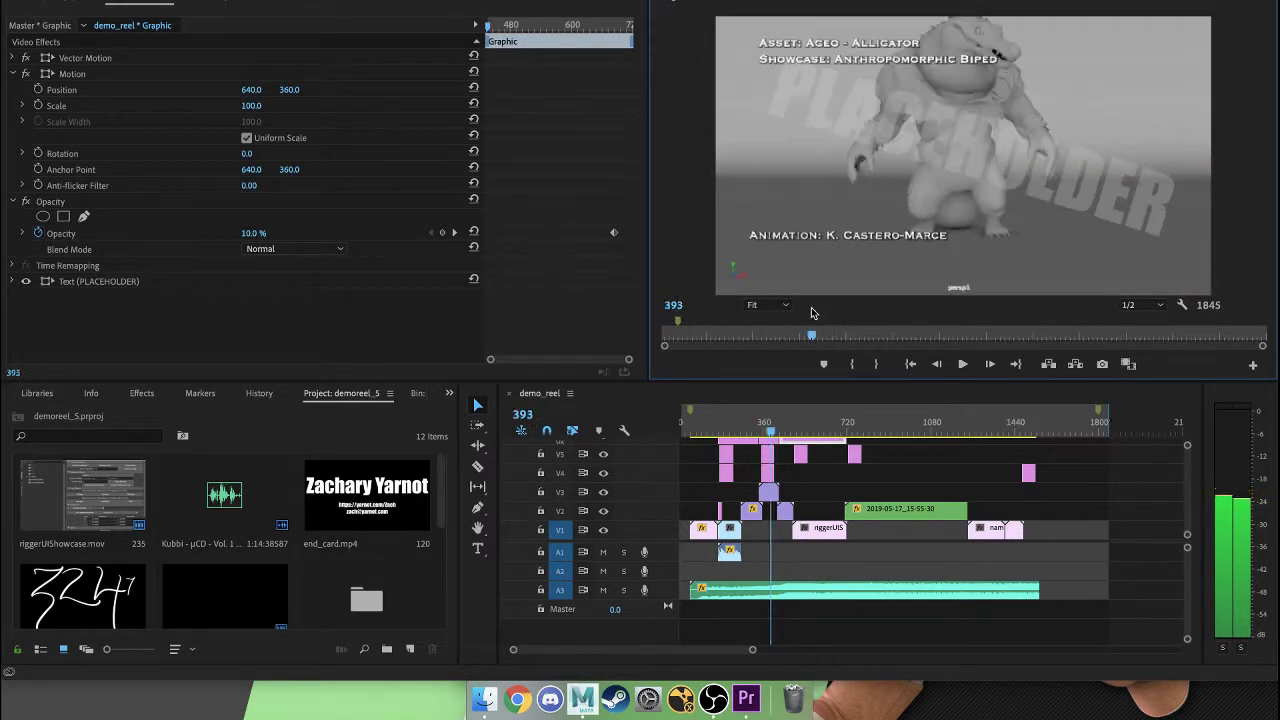
{"action": "left_click_drag", "start_coordinate": [824, 313], "coordinate": [811, 317]}
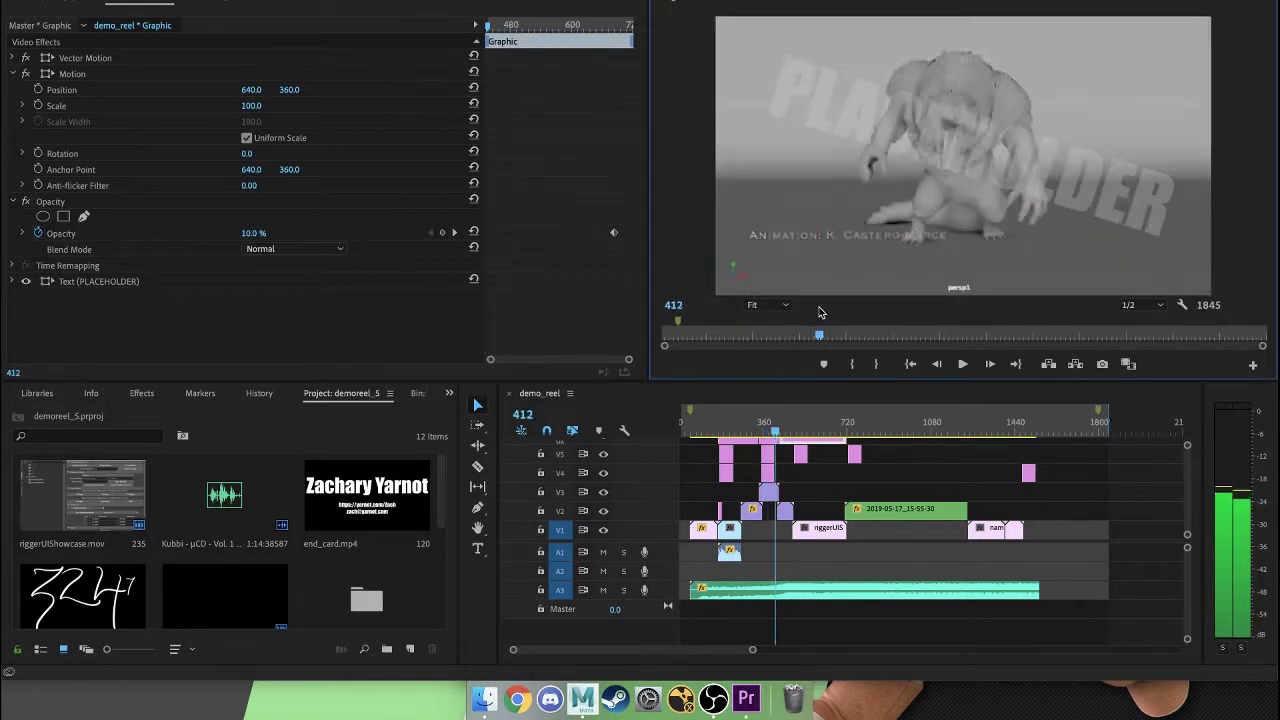
{"action": "mouse_move", "coordinate": [802, 326]}
{"action": "left_mouse_down"}
{"action": "mouse_move", "coordinate": [781, 320]}
{"action": "mouse_move", "coordinate": [818, 332]}
{"action": "mouse_move", "coordinate": [788, 343]}
{"action": "left_mouse_up"}
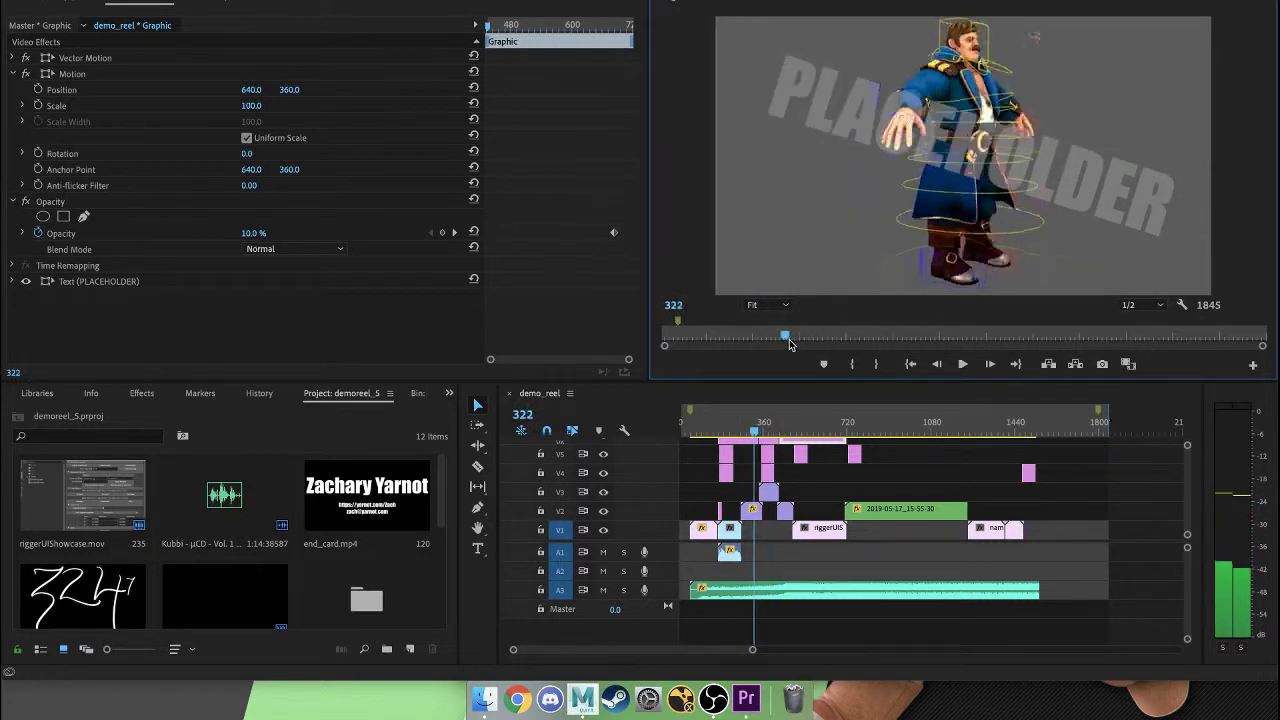
Scrub through the captain shots at frames 316 and 320, then ahead to the creature render at 418.
{"action": "mouse_move", "coordinate": [789, 344]}
{"action": "left_mouse_down"}
{"action": "mouse_move", "coordinate": [925, 345]}
{"action": "mouse_move", "coordinate": [983, 375]}
{"action": "mouse_move", "coordinate": [782, 356]}
{"action": "left_mouse_up"}
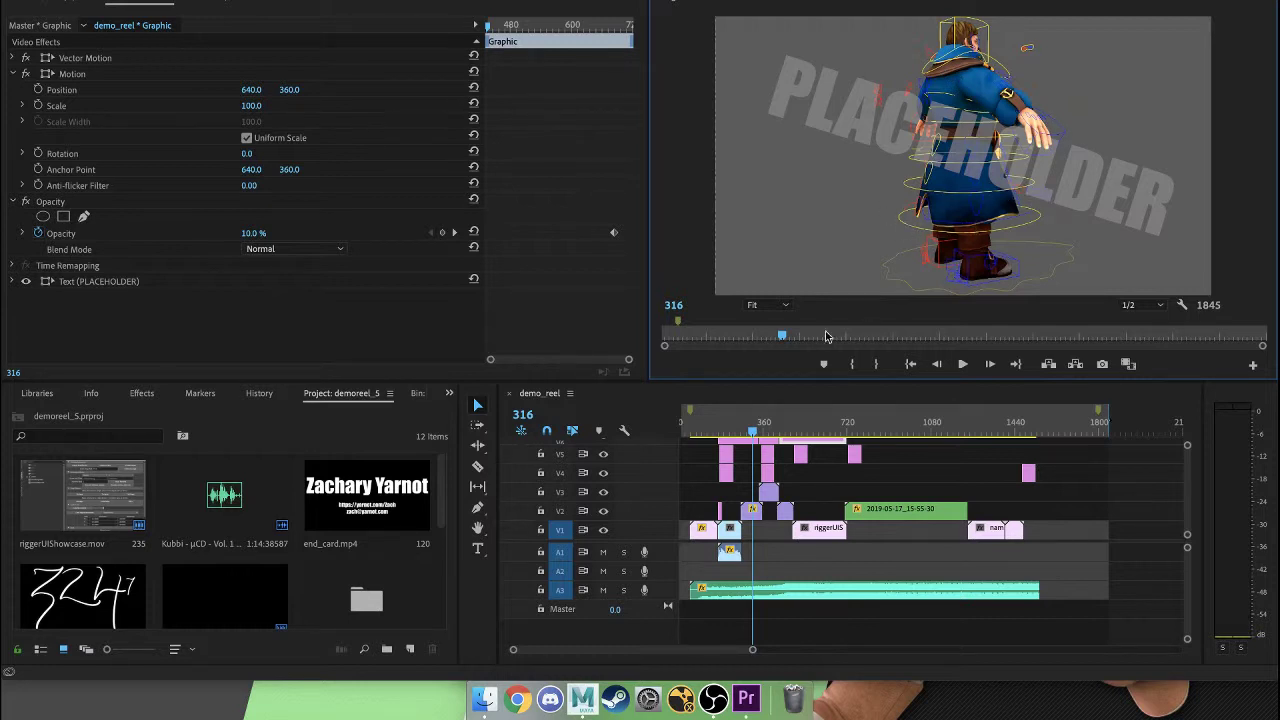
{"action": "mouse_move", "coordinate": [785, 338]}
{"action": "left_mouse_down"}
{"action": "mouse_move", "coordinate": [716, 360]}
{"action": "mouse_move", "coordinate": [730, 366]}
{"action": "left_mouse_up"}
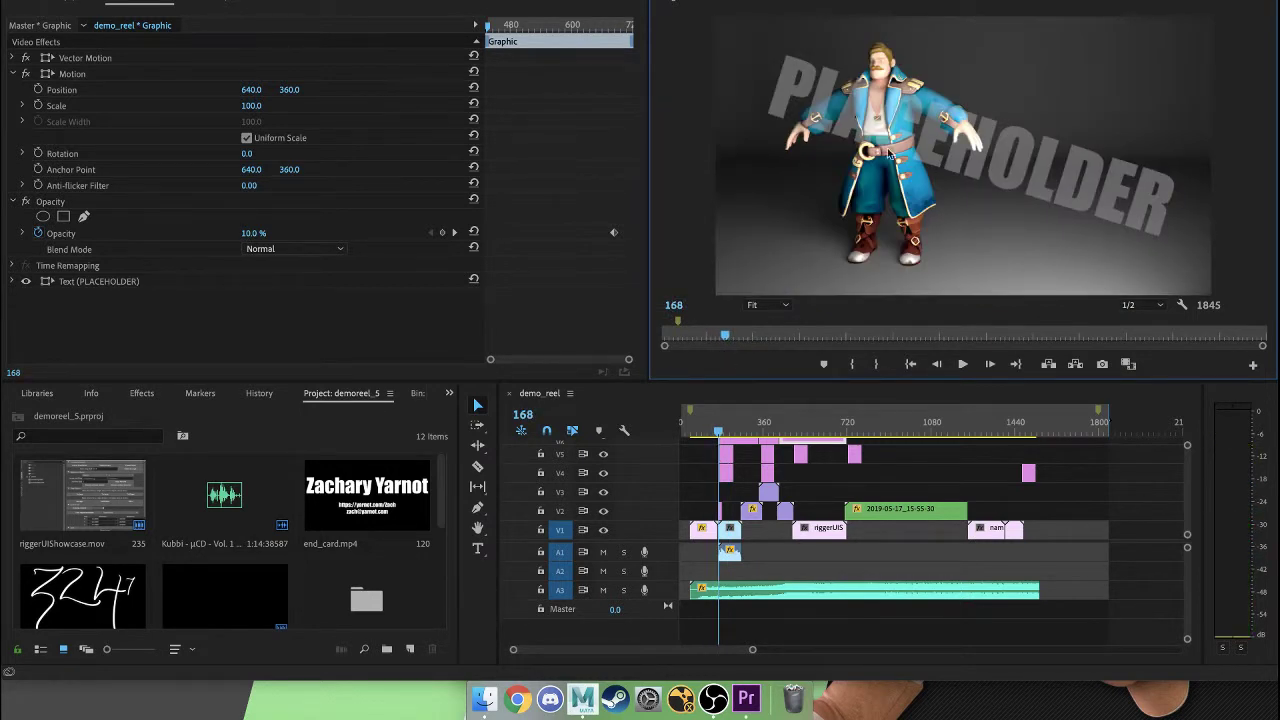
{"action": "mouse_move", "coordinate": [760, 422]}
{"action": "left_mouse_down"}
{"action": "mouse_move", "coordinate": [772, 423]}
{"action": "mouse_move", "coordinate": [750, 424]}
{"action": "left_mouse_up"}
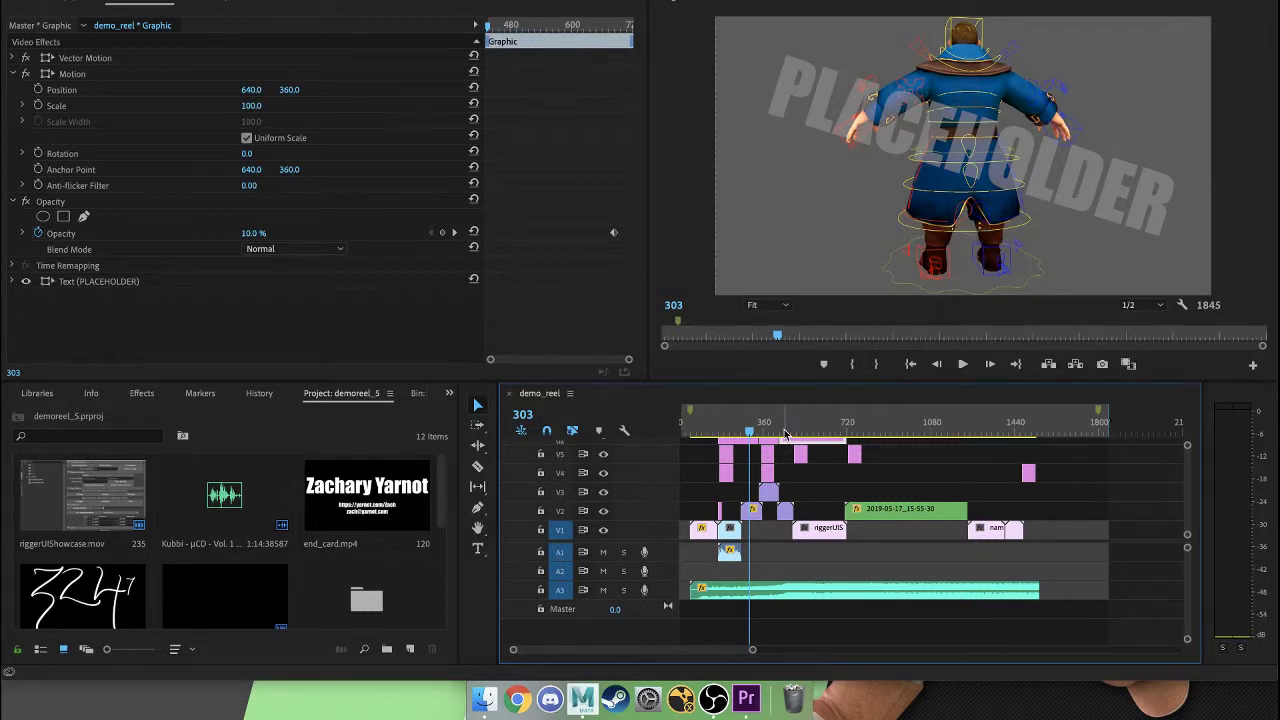
{"action": "mouse_move", "coordinate": [771, 430]}
{"action": "left_mouse_down"}
{"action": "mouse_move", "coordinate": [798, 430]}
{"action": "mouse_move", "coordinate": [754, 430]}
{"action": "left_mouse_up"}
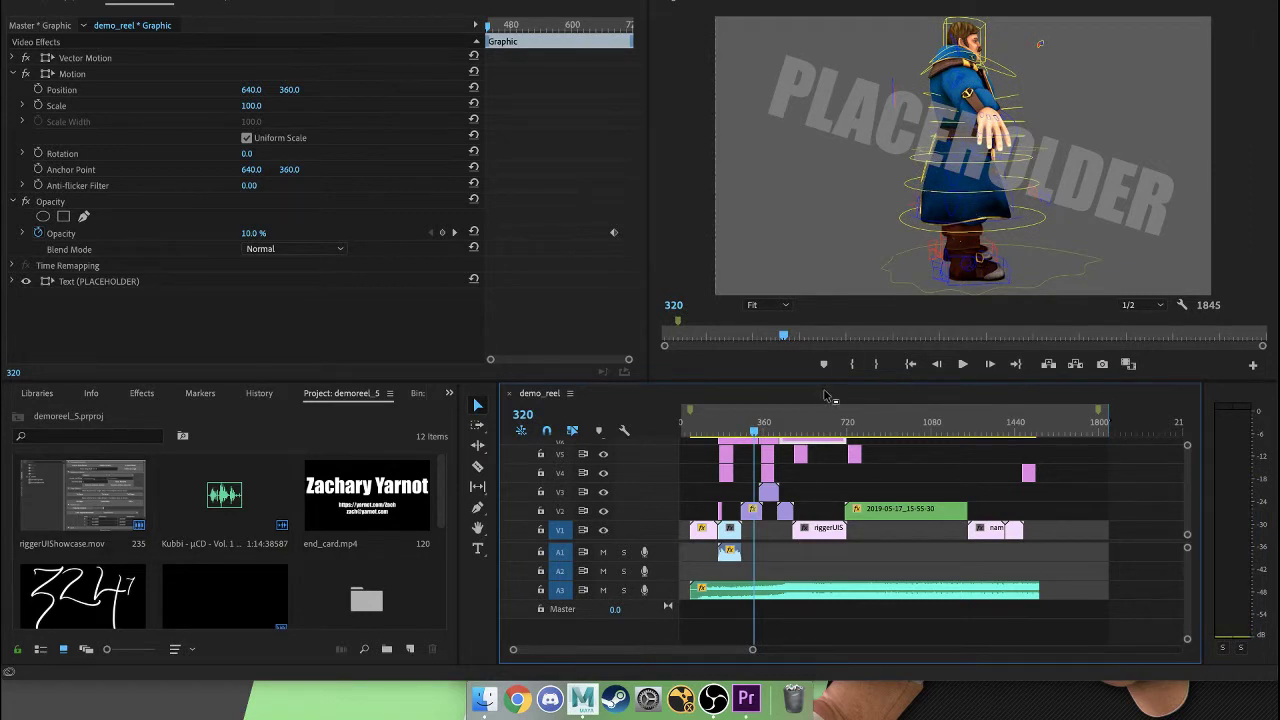
{"action": "mouse_move", "coordinate": [754, 430]}
{"action": "left_mouse_down"}
{"action": "mouse_move", "coordinate": [742, 430]}
{"action": "mouse_move", "coordinate": [972, 409]}
{"action": "mouse_move", "coordinate": [819, 413]}
{"action": "mouse_move", "coordinate": [712, 392]}
{"action": "mouse_move", "coordinate": [818, 401]}
{"action": "mouse_move", "coordinate": [867, 428]}
{"action": "mouse_move", "coordinate": [780, 440]}
{"action": "mouse_move", "coordinate": [900, 426]}
{"action": "mouse_move", "coordinate": [865, 432]}
{"action": "left_mouse_up"}
Jump to the Connect File Paths clip at frame 953, then on to the 3247 signature clip.
{"action": "left_click", "coordinate": [901, 424]}
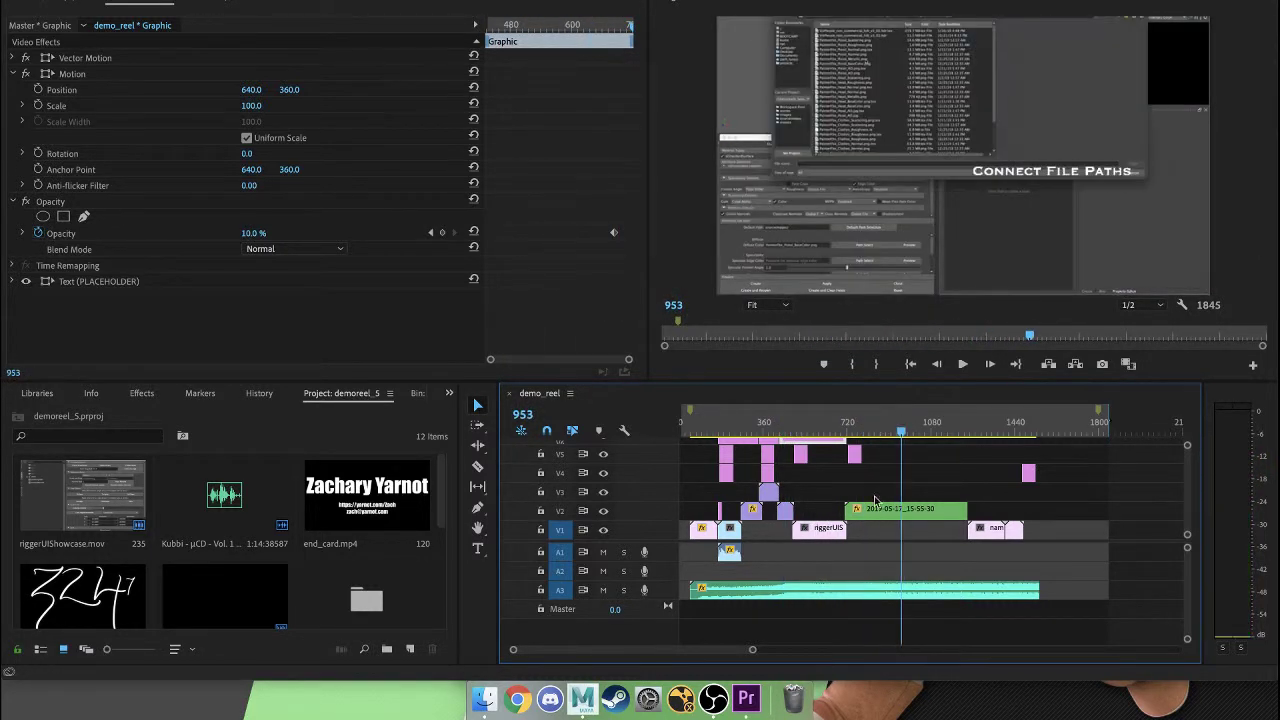
{"action": "mouse_move", "coordinate": [940, 425]}
{"action": "left_mouse_down"}
{"action": "mouse_move", "coordinate": [1031, 452]}
{"action": "mouse_move", "coordinate": [1020, 455]}
{"action": "mouse_move", "coordinate": [1028, 476]}
{"action": "mouse_move", "coordinate": [954, 432]}
{"action": "mouse_move", "coordinate": [976, 432]}
{"action": "mouse_move", "coordinate": [846, 424]}
{"action": "left_mouse_up"}
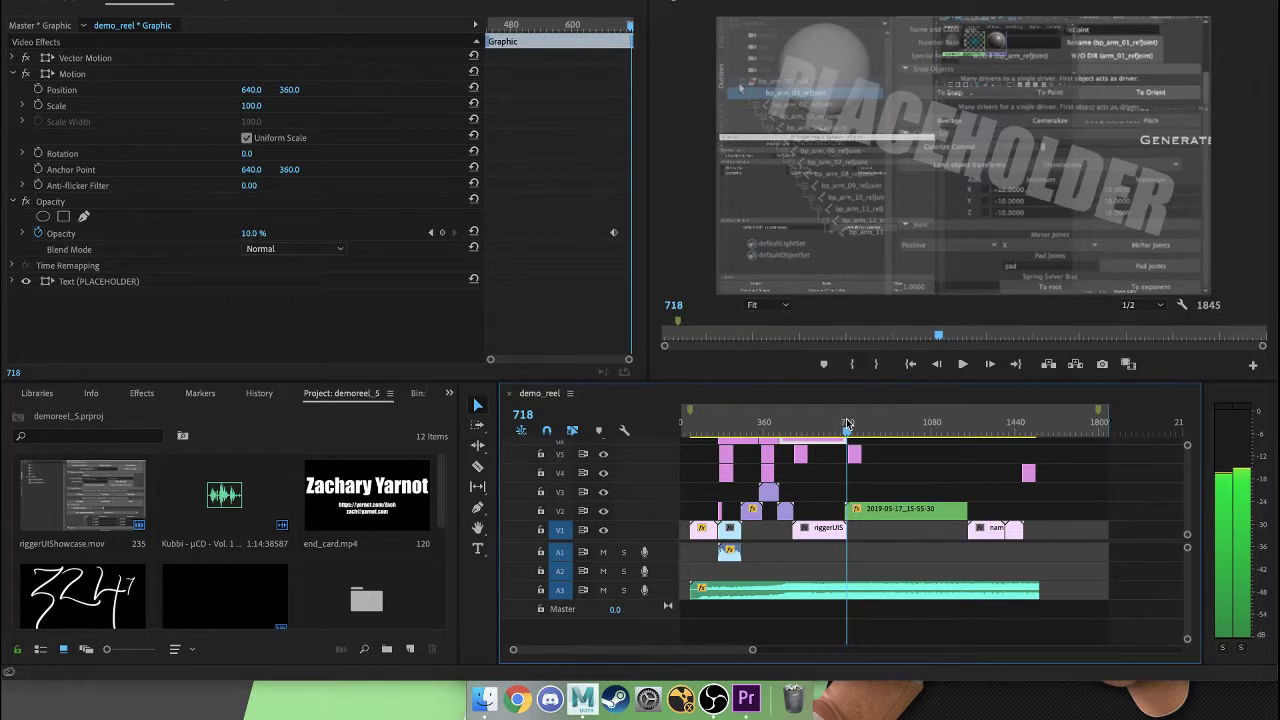
Deselect all timeline clips, rewind the rigging capture to the joint hierarchy near frame 561, and stop recording.
{"action": "left_click_drag", "start_coordinate": [846, 424], "coordinate": [840, 424]}
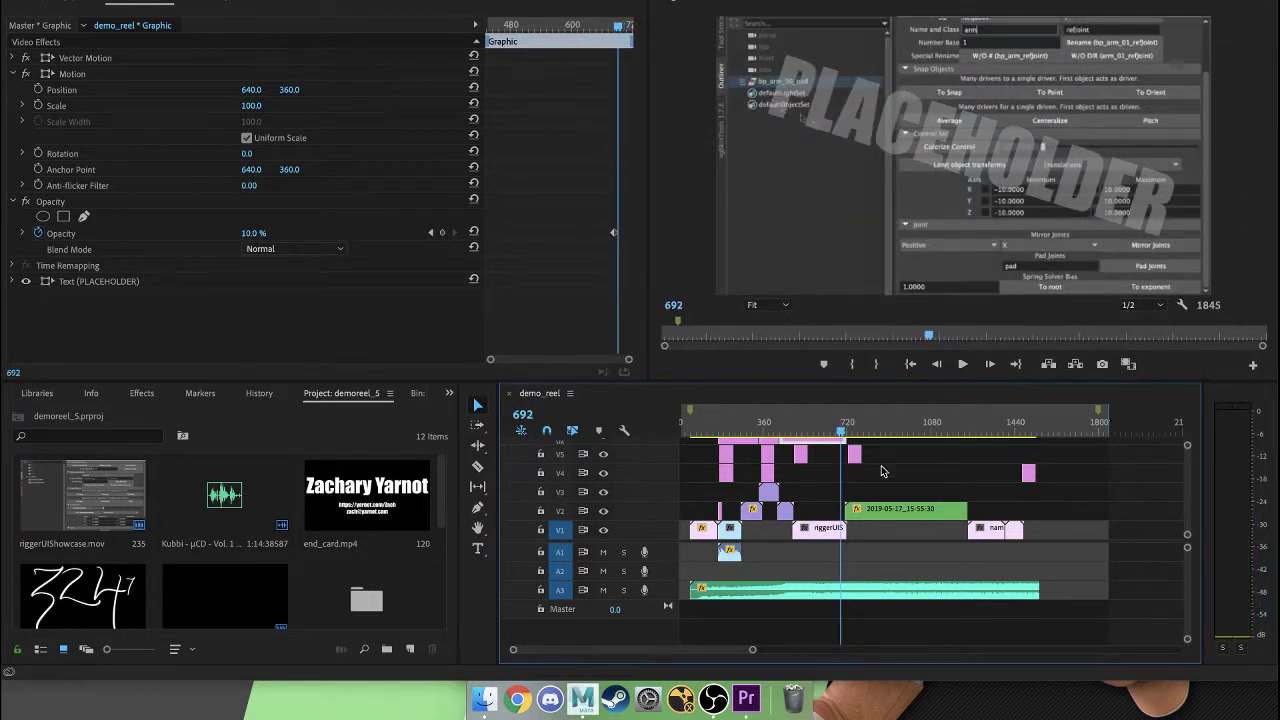
{"action": "left_click_drag", "start_coordinate": [882, 474], "coordinate": [943, 458]}
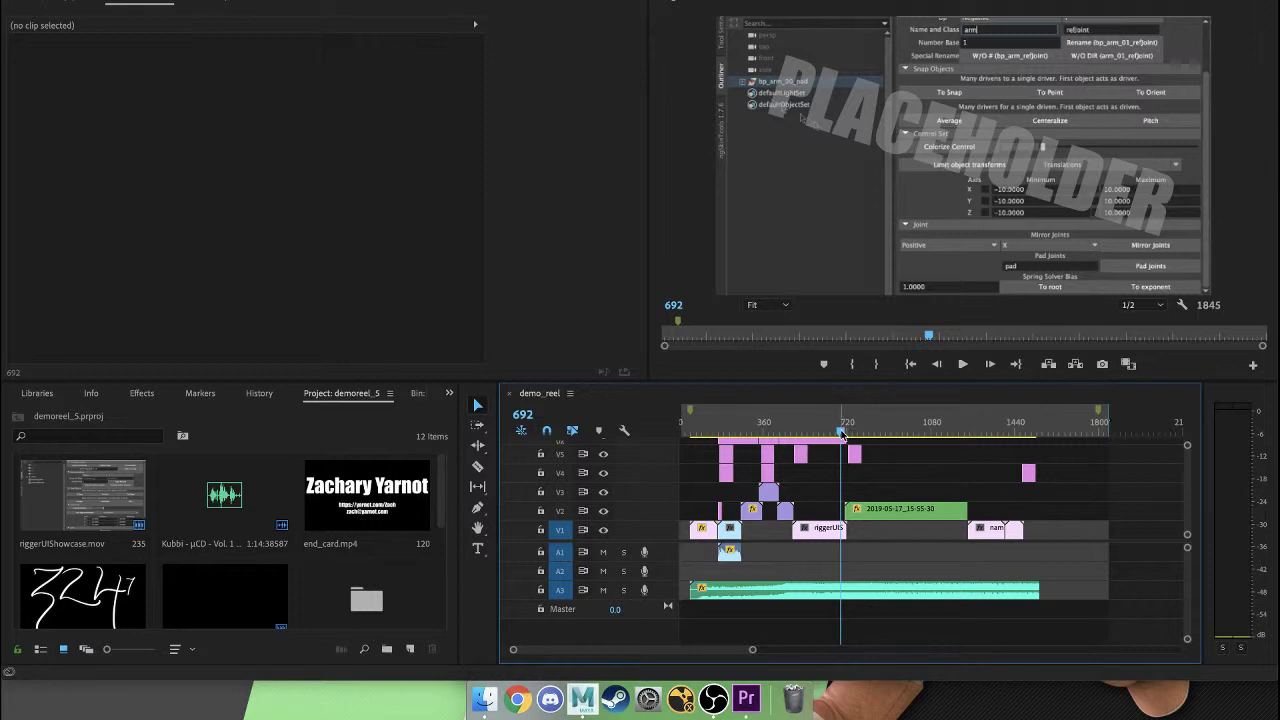
{"action": "mouse_move", "coordinate": [840, 434]}
{"action": "left_mouse_down"}
{"action": "mouse_move", "coordinate": [865, 434]}
{"action": "mouse_move", "coordinate": [809, 448]}
{"action": "left_mouse_up"}
{"action": "left_click", "coordinate": [905, 0]}
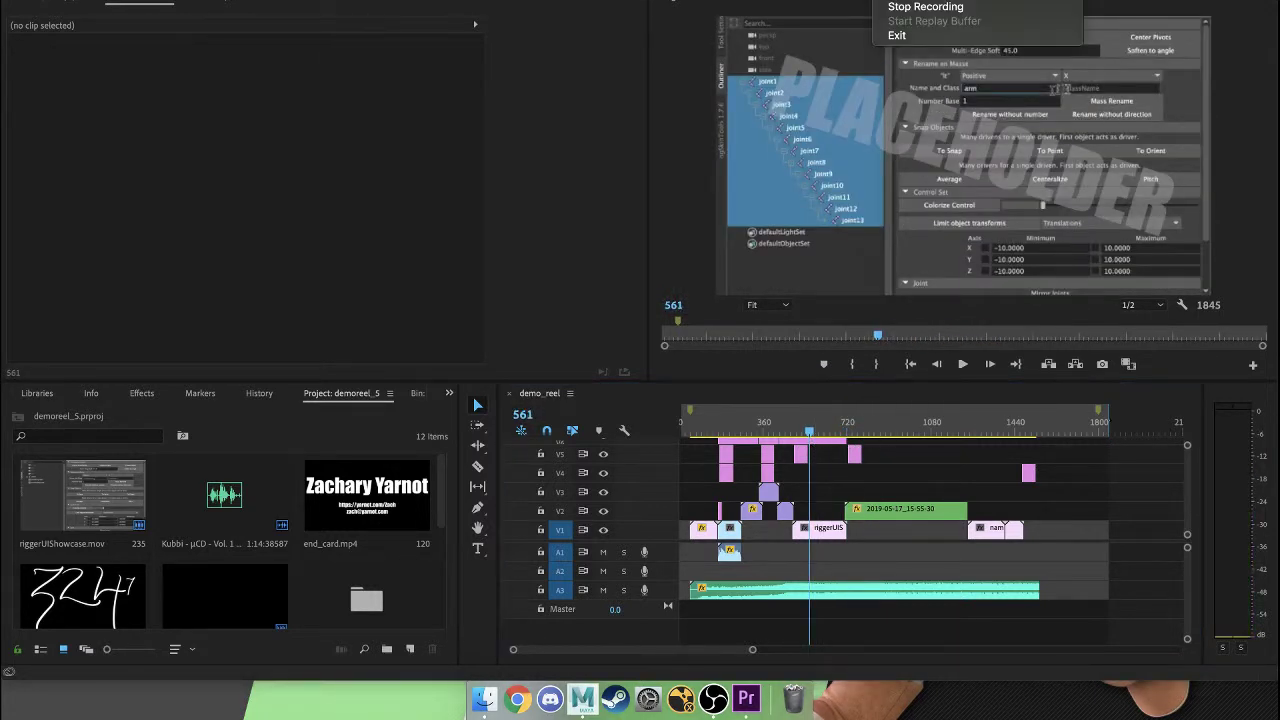